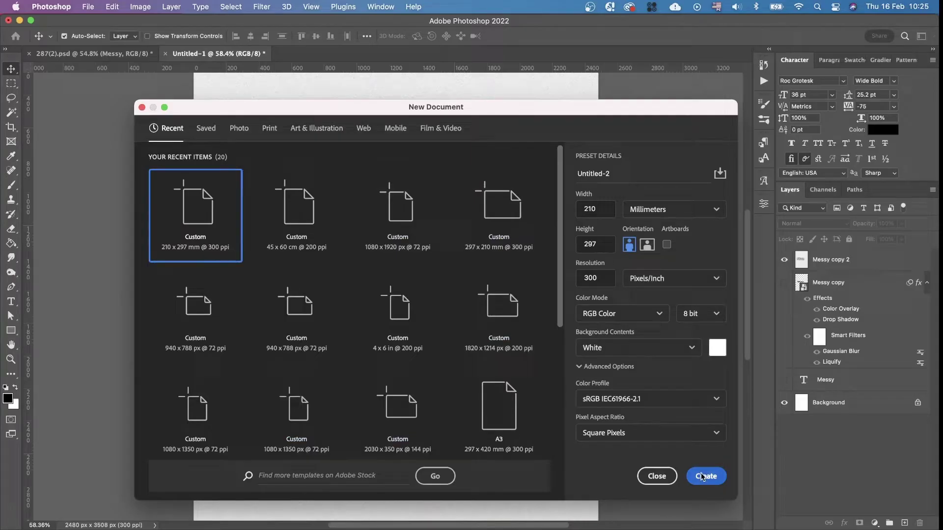
- Create a white A4 page and type the word 'Messy' in black bold
click(704, 478)
key(super+plus)
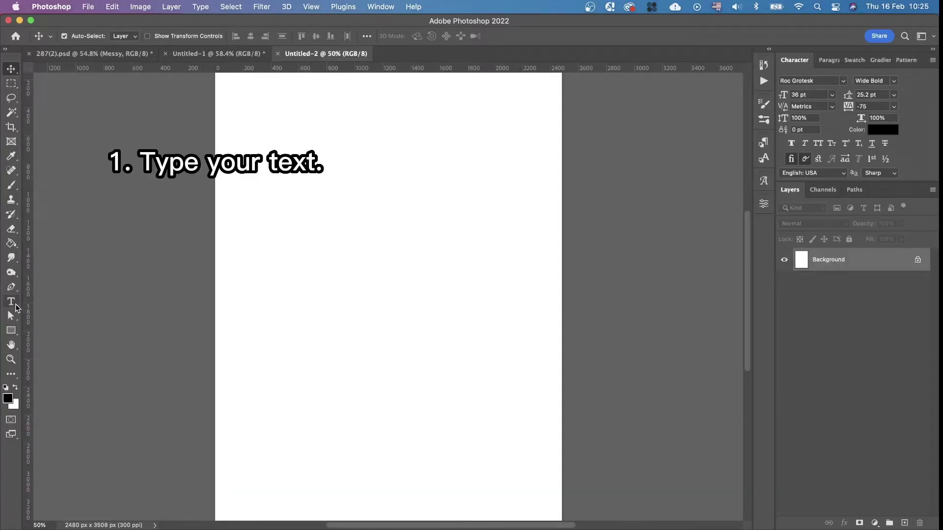
click(12, 303)
click(306, 234)
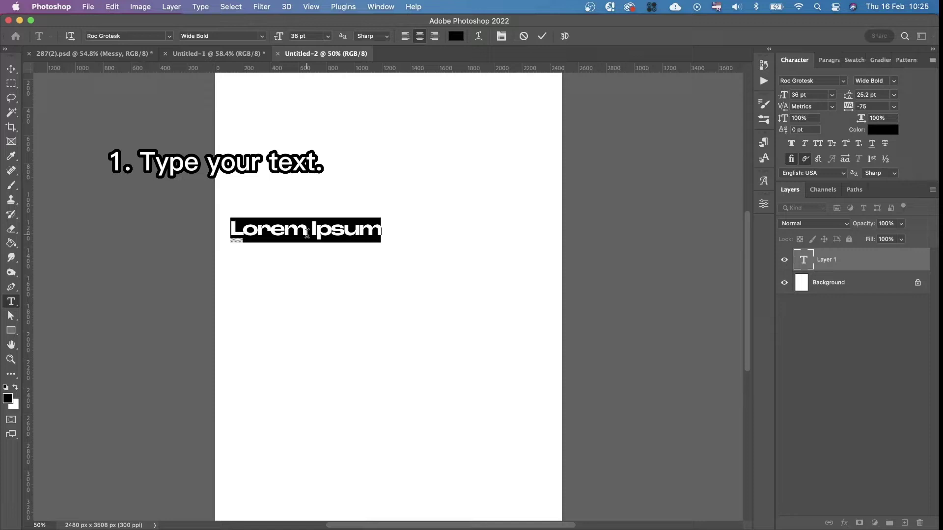
text(Messy)
click(11, 69)
- Scale 'Messy' up to about 120 pt and shift it into place
key(super+t)
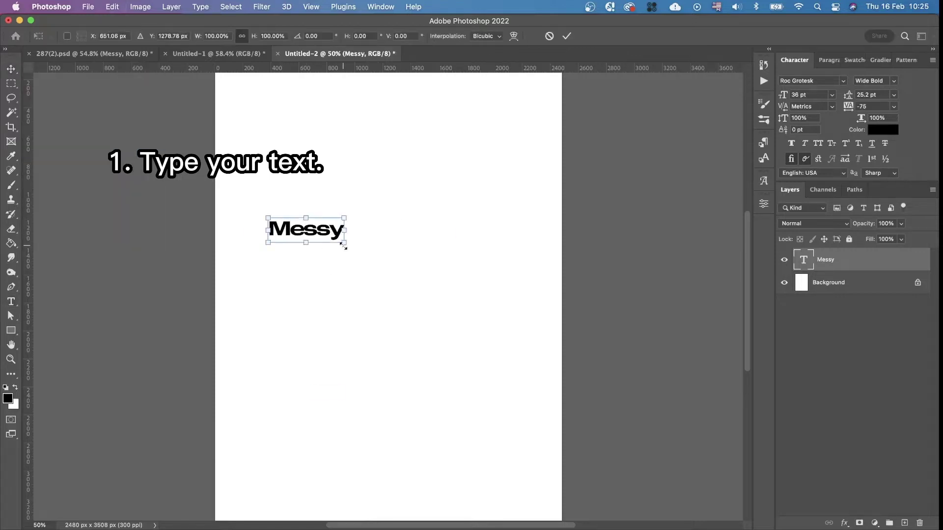
drag(343, 245, 512, 337)
key(Return)
mouse_move(421, 256)
mouse_down()
mouse_move(474, 284)
mouse_move(503, 283)
mouse_up()
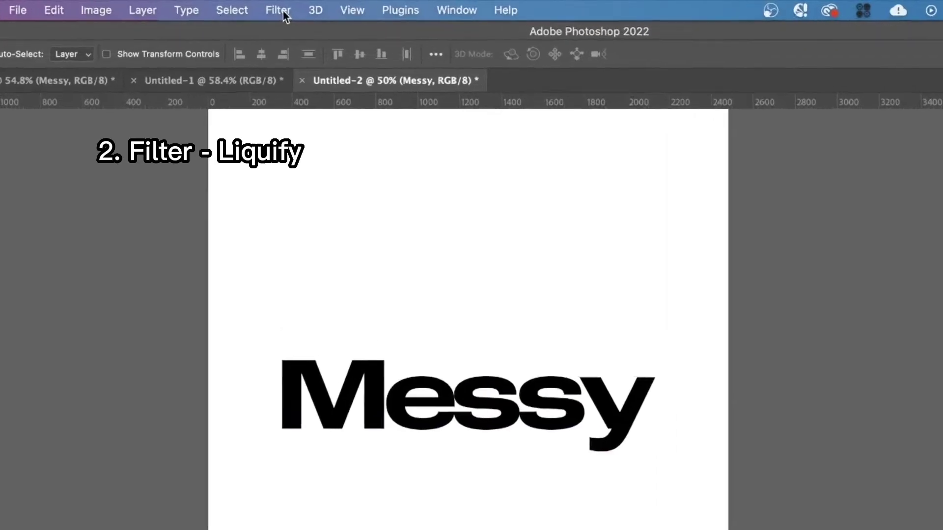
- Apply Filter > Liquify to the Messy type layer, bringing up the conversion prompt
click(263, 7)
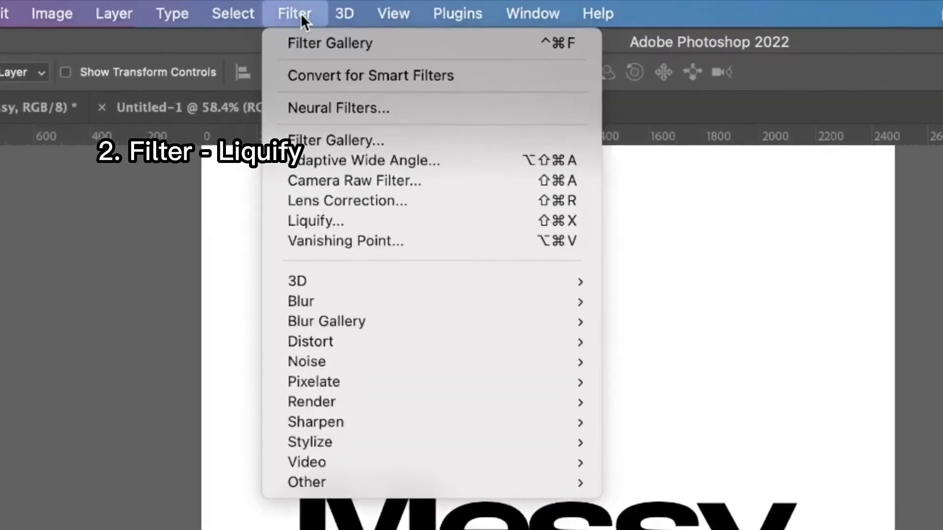
click(336, 221)
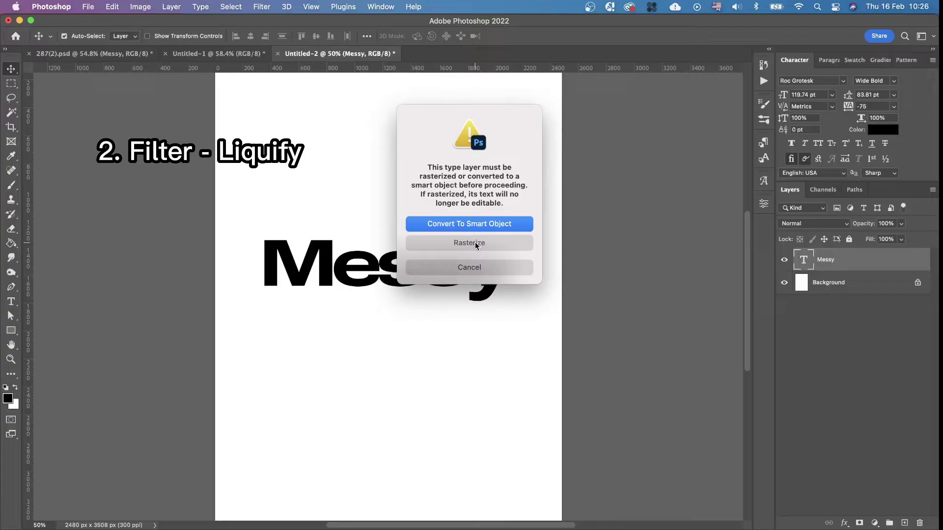
- Accept the smart object conversion and zoom in with the Push Left tool selected
click(483, 227)
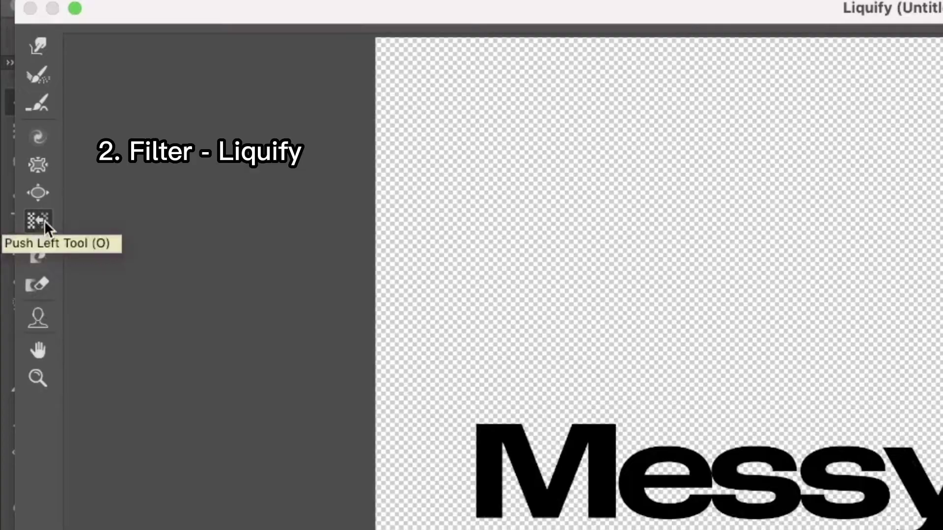
click(40, 218)
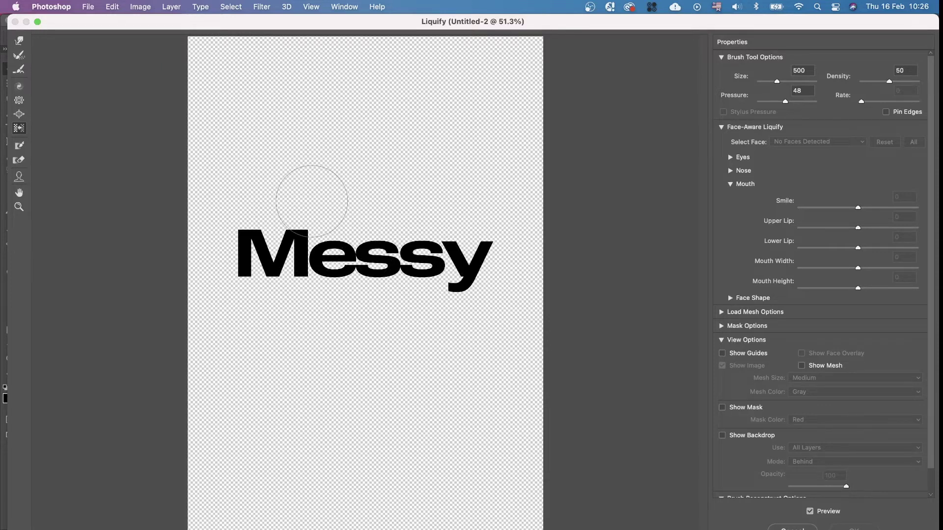
key(super+plus)
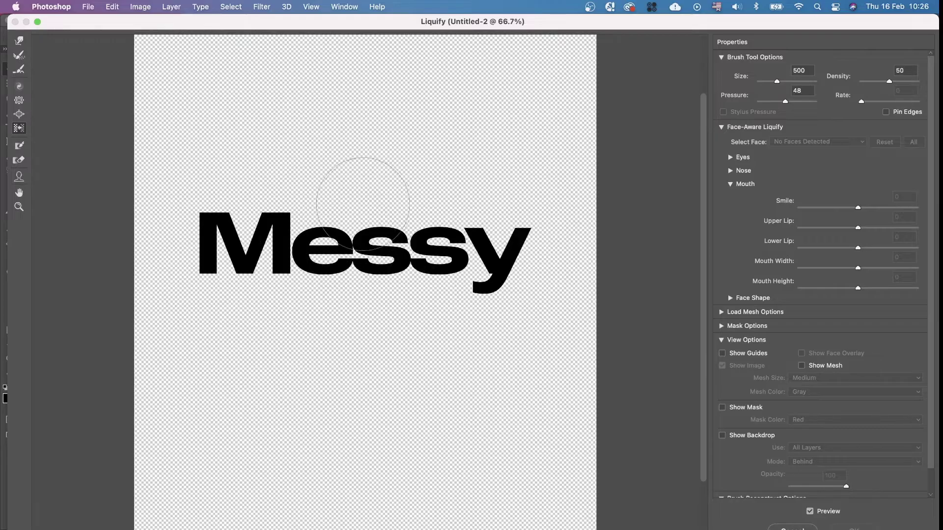
- Squash the ess sideways, narrow the y and distort the M, undoing the last M stroke
drag(397, 246, 331, 254)
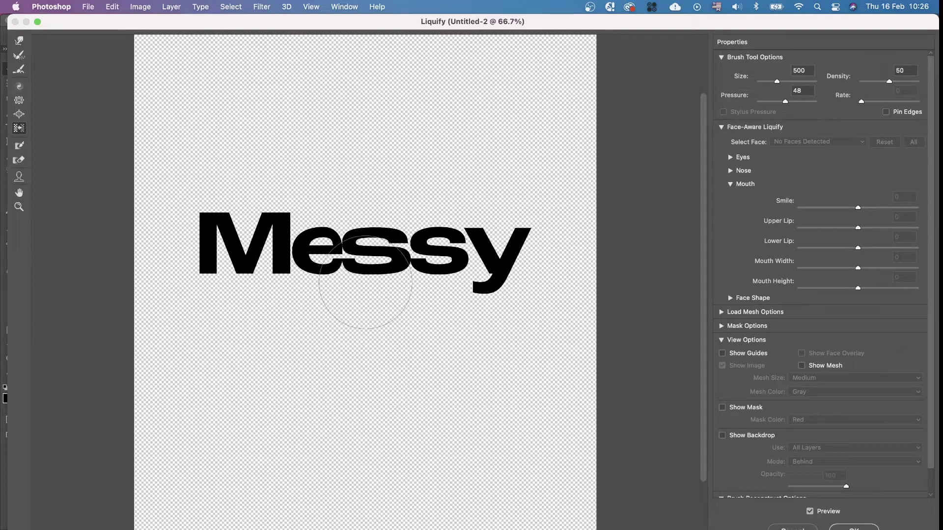
drag(509, 188, 468, 200)
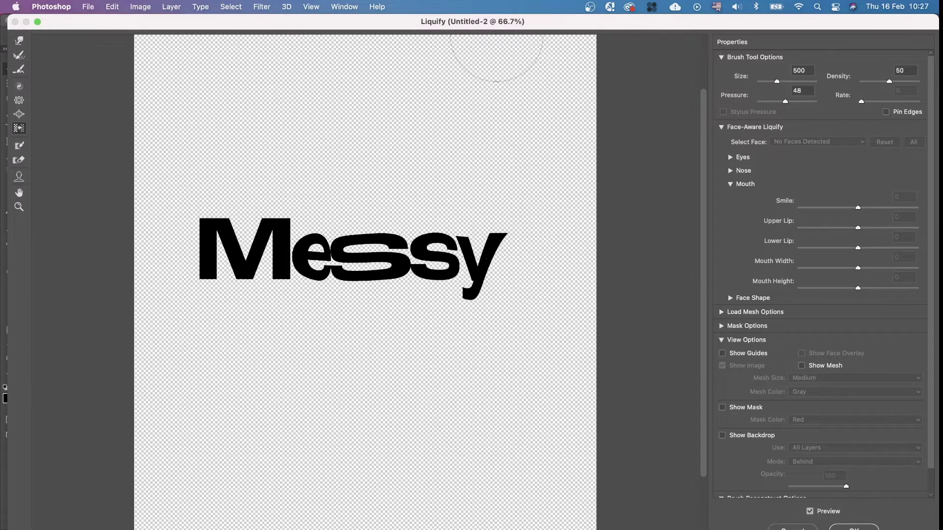
drag(513, 242, 474, 126)
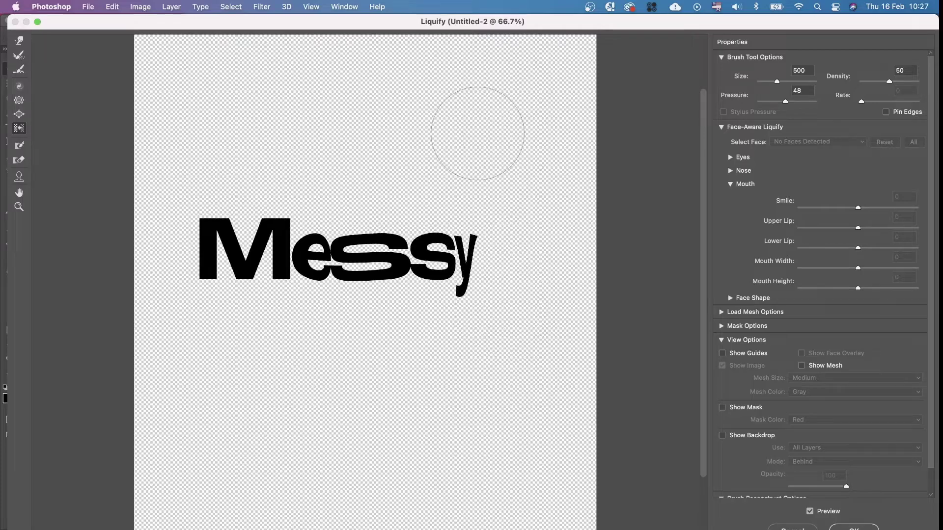
drag(236, 203, 257, 221)
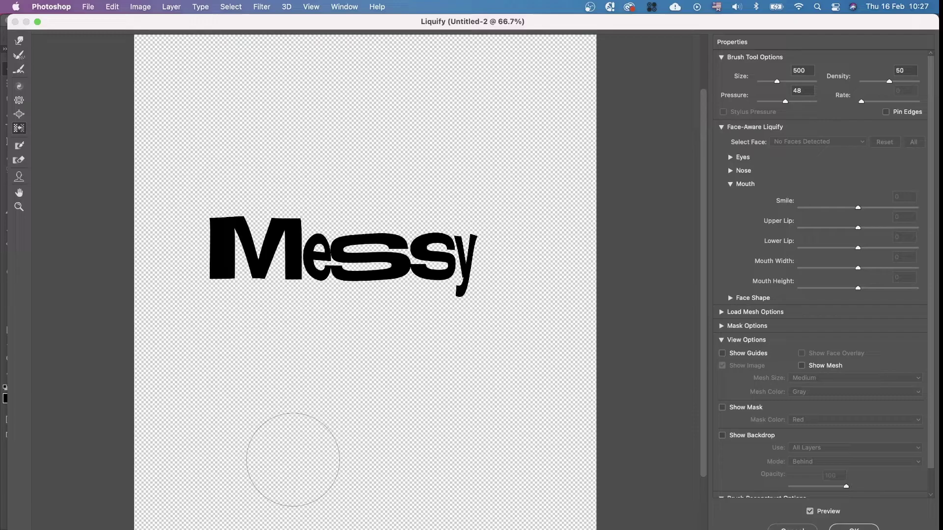
key(ctrl+z)
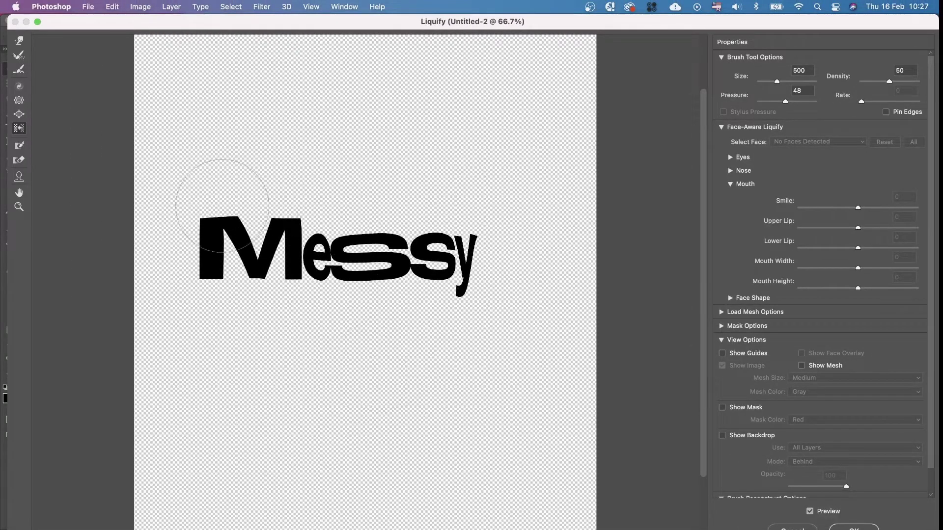
- Apply the Liquify warp, then blur Messy with a 12-pixel Gaussian Blur
click(854, 528)
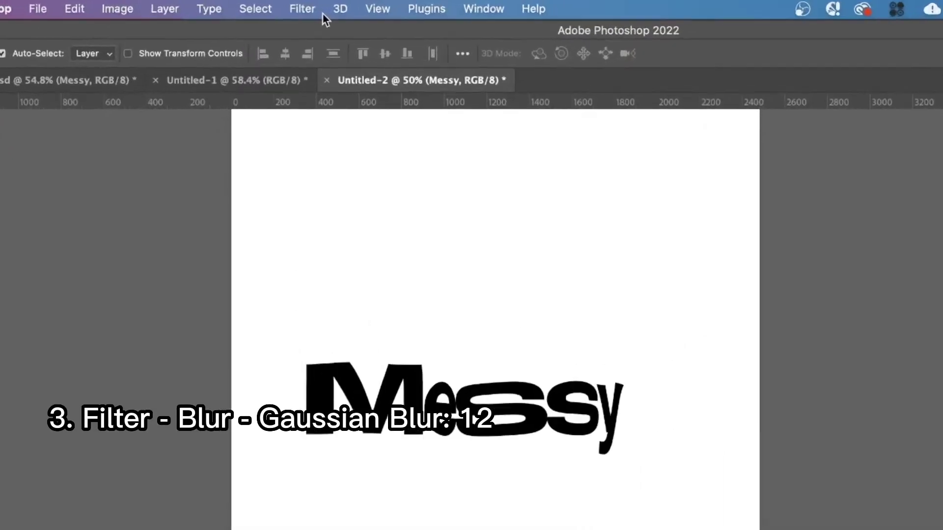
click(264, 7)
mouse_move(472, 299)
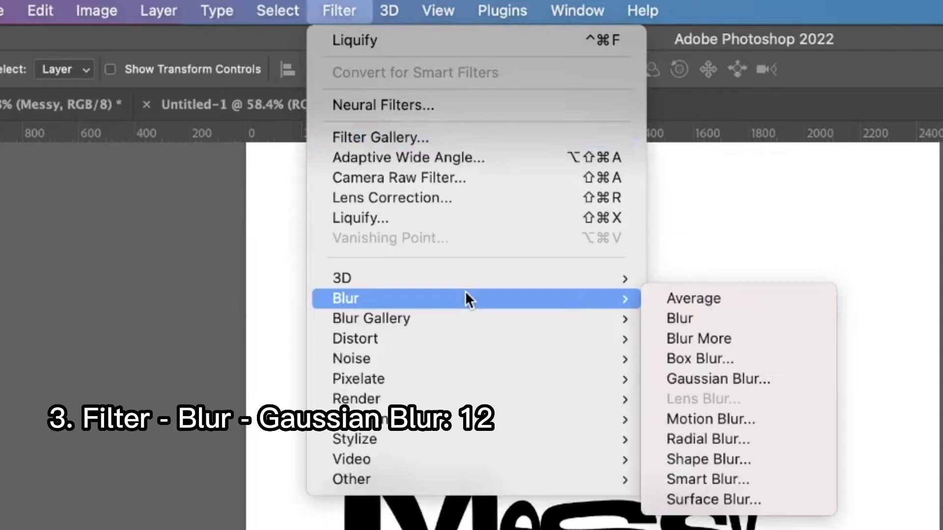
click(760, 378)
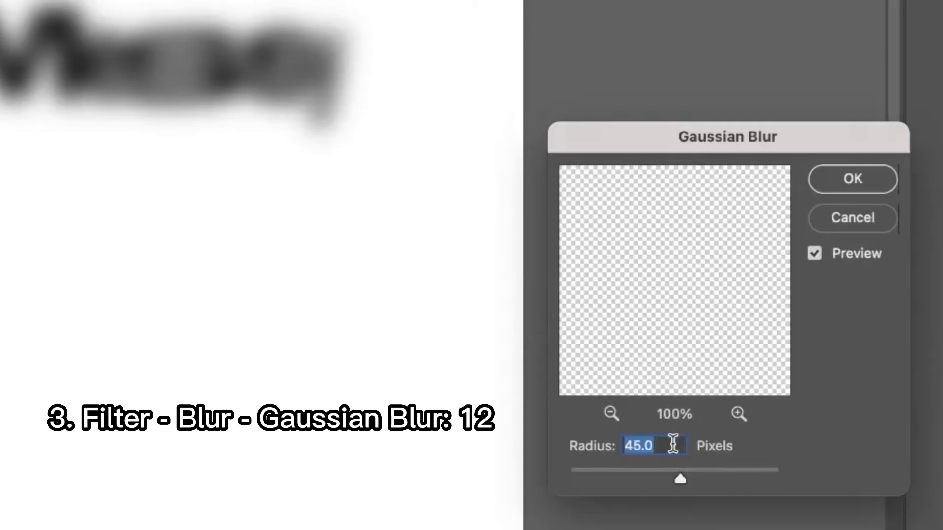
text(12)
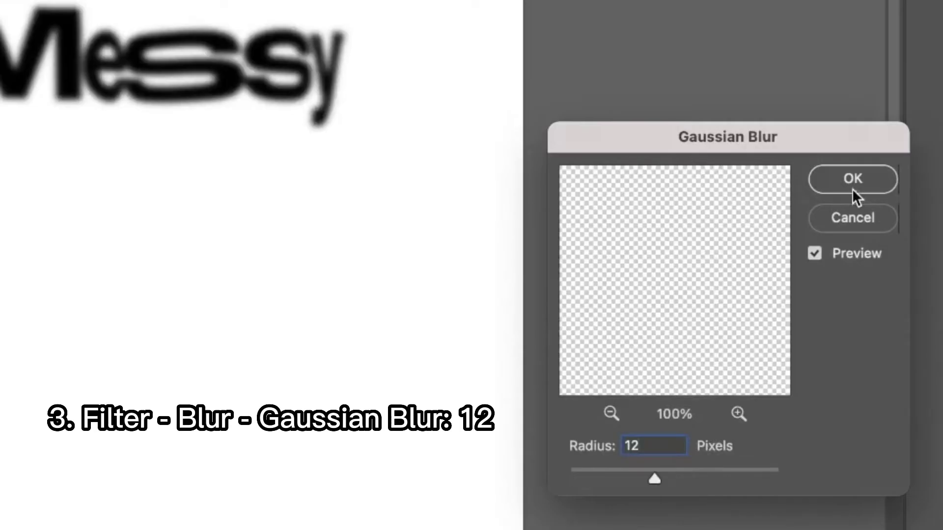
click(854, 180)
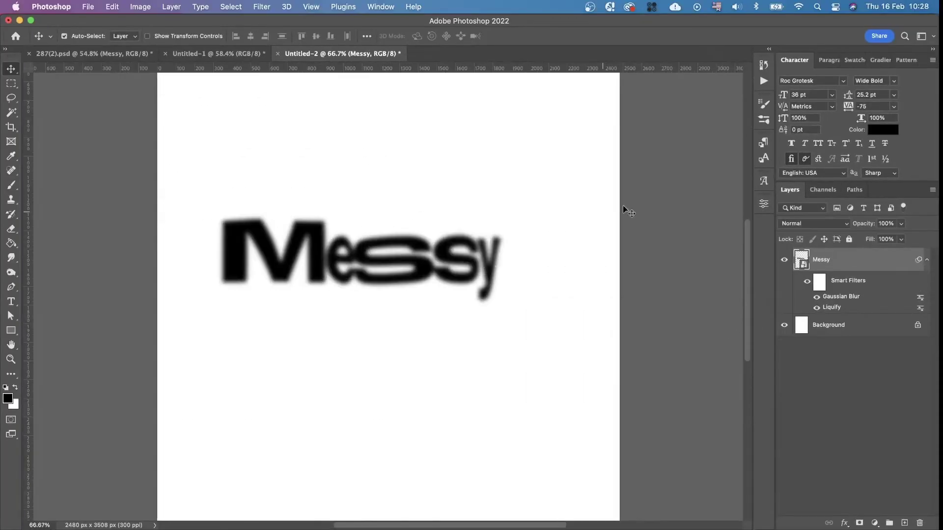
scroll(756, 240, up, 2)
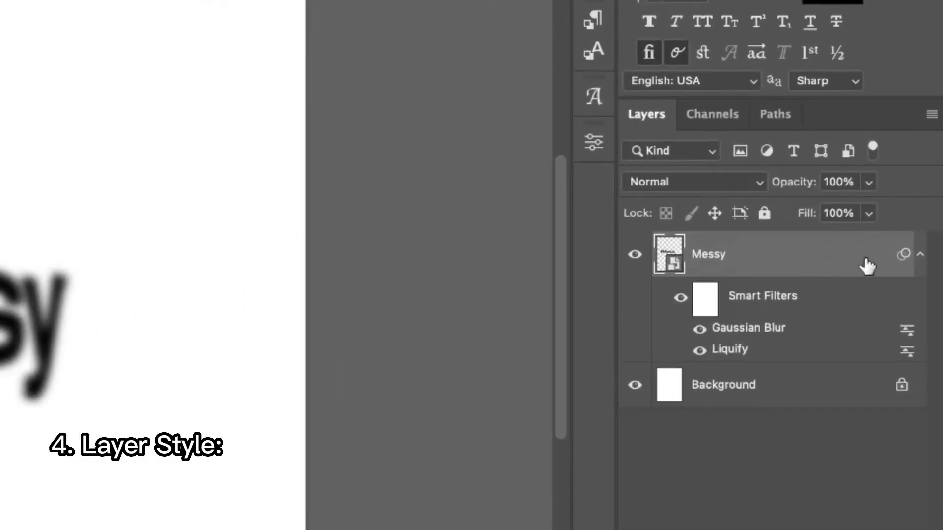
- Open the Layer Style dialog for the blurred Messy layer
double_click(868, 258)
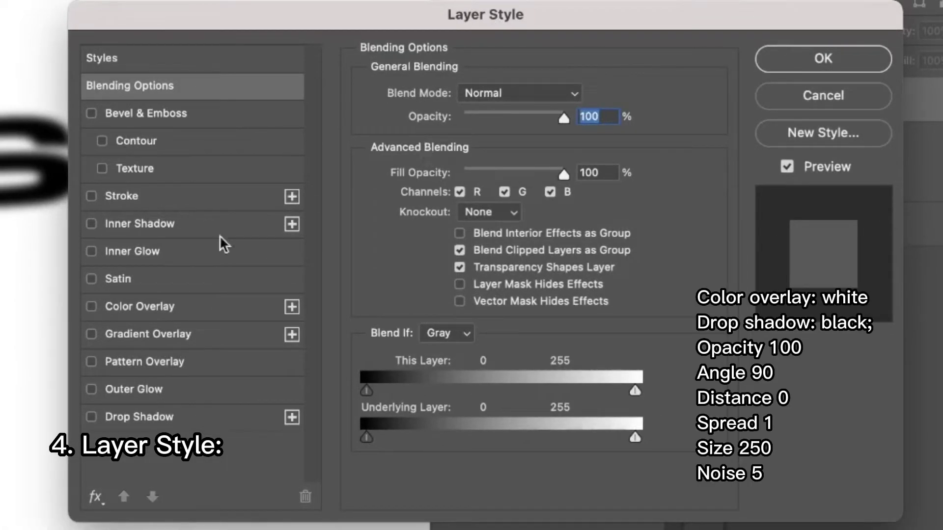
- Enable Color Overlay and confirm white as its colour at 100% opacity
click(91, 307)
click(163, 316)
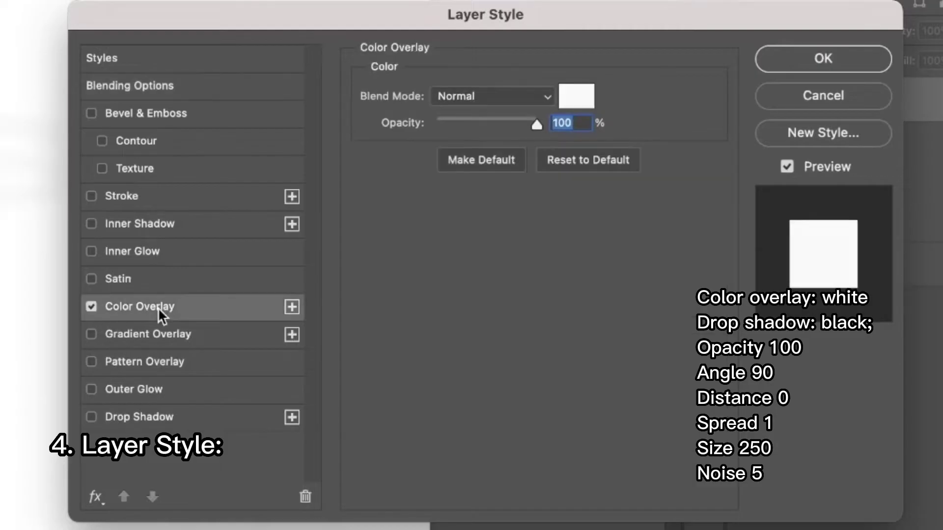
click(566, 100)
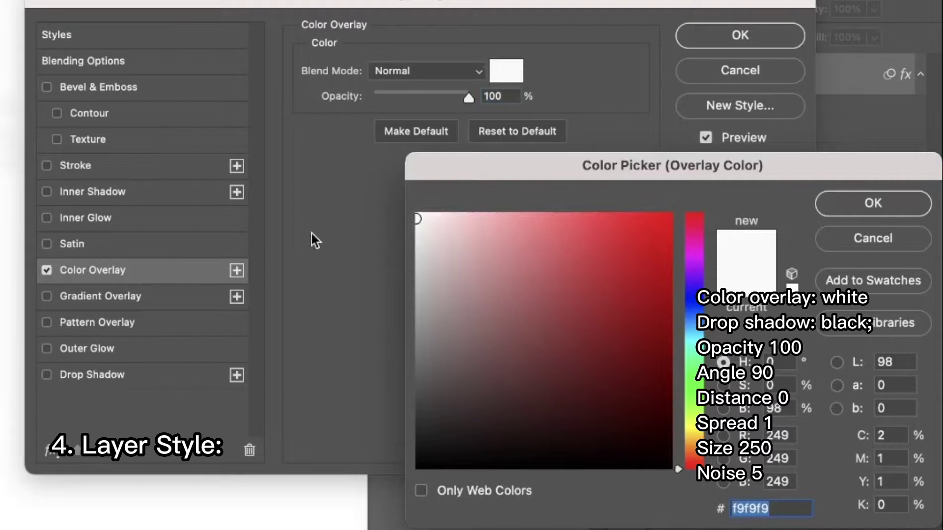
click(872, 201)
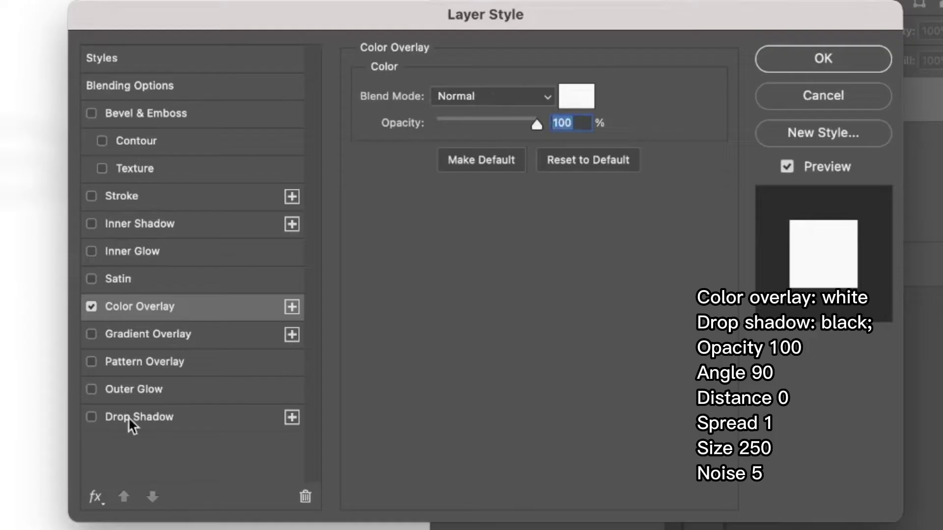
- Add a black drop shadow: opacity 100, angle 90, distance 0, spread 1, size 250, noise 5
click(91, 419)
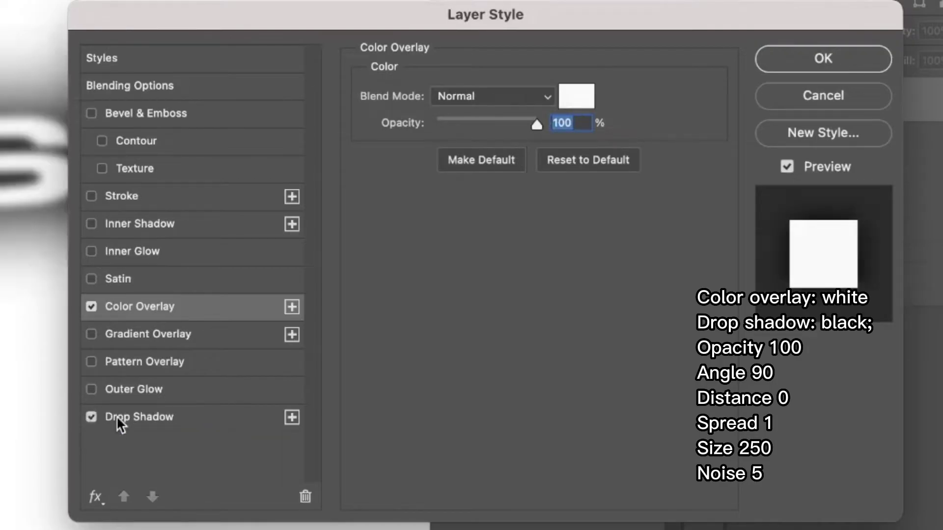
click(153, 421)
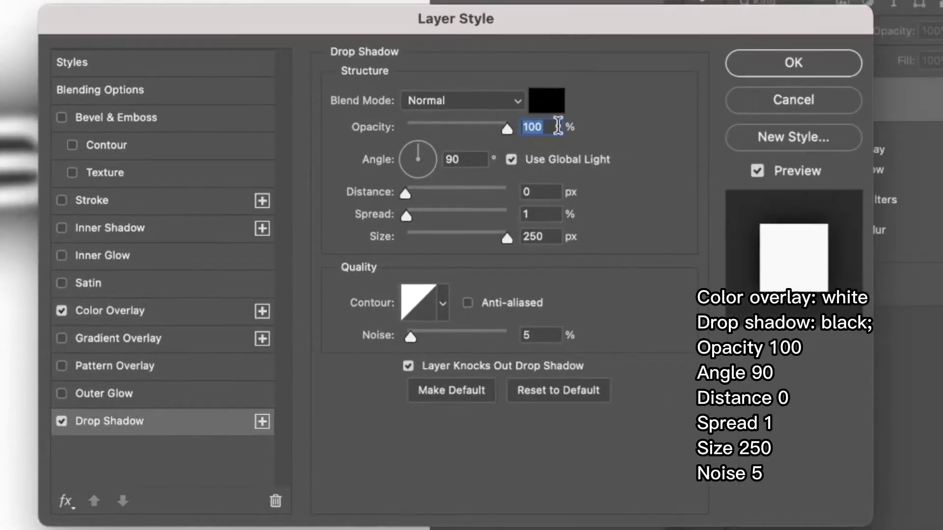
click(545, 126)
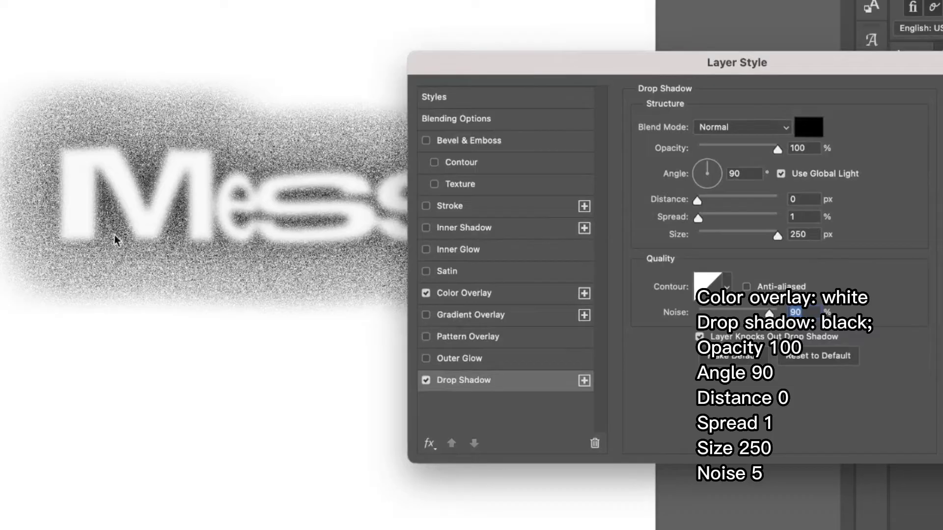
drag(685, 314, 670, 319)
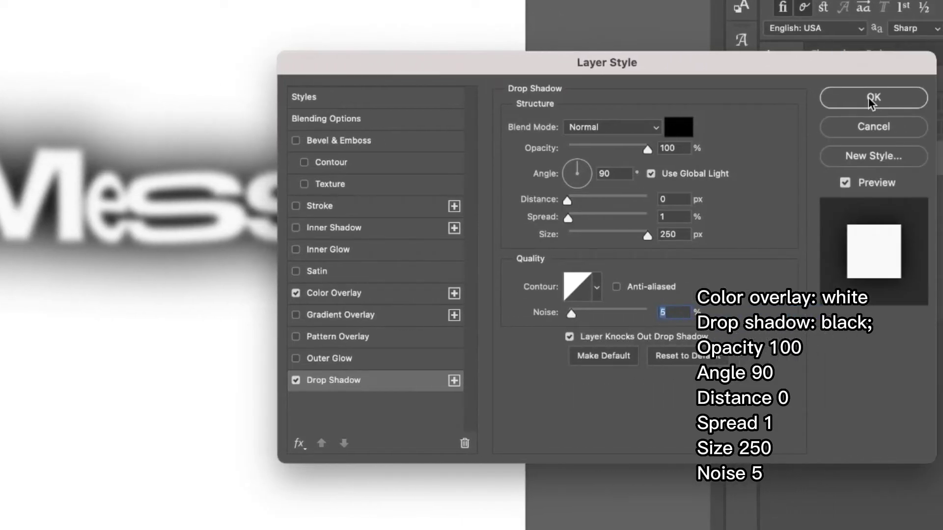
click(861, 96)
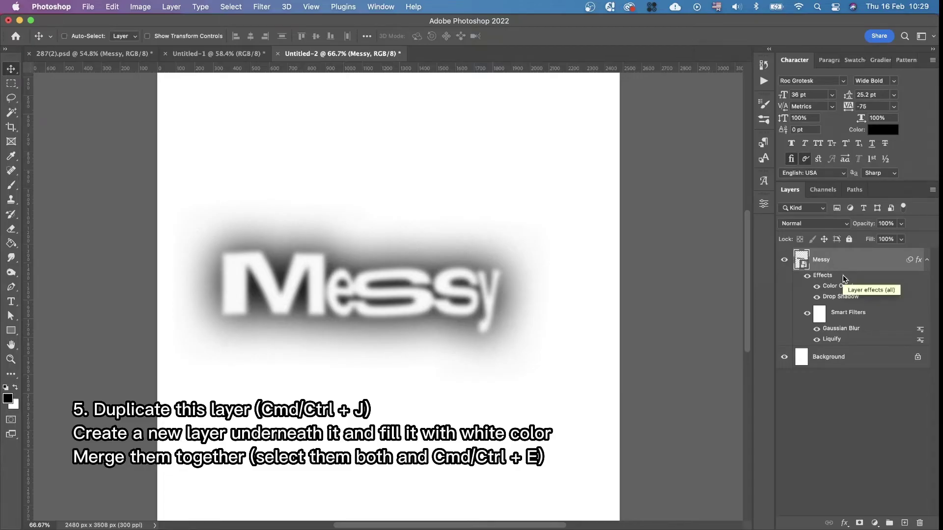
- Duplicate the Messy layer and add a new empty layer above the original
key(ctrl+j)
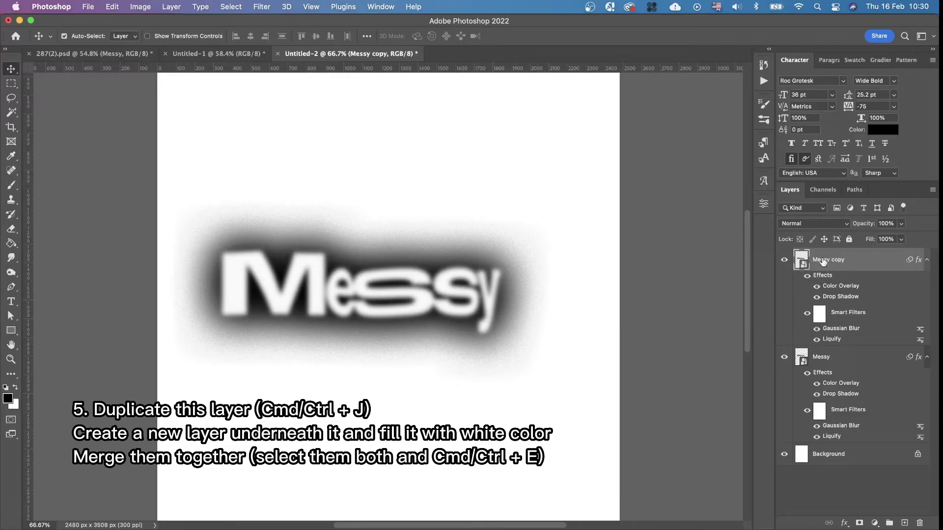
click(861, 358)
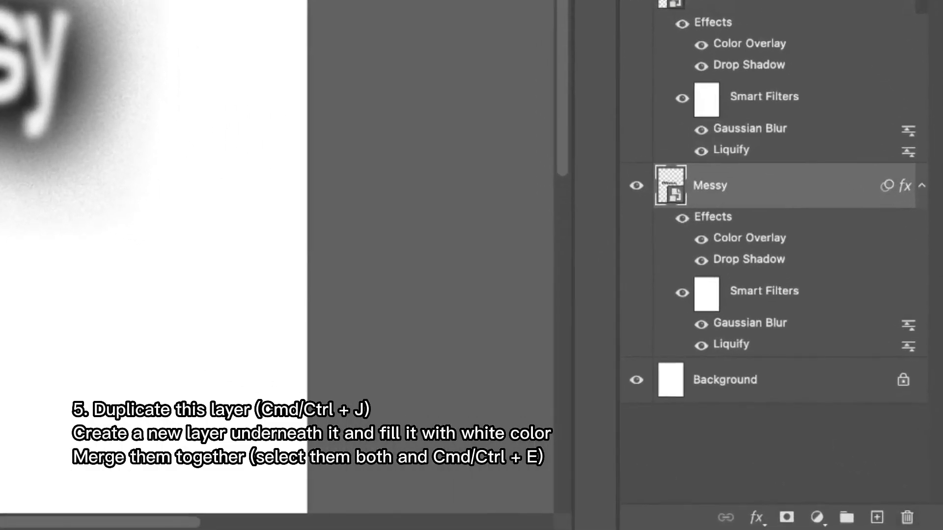
click(878, 517)
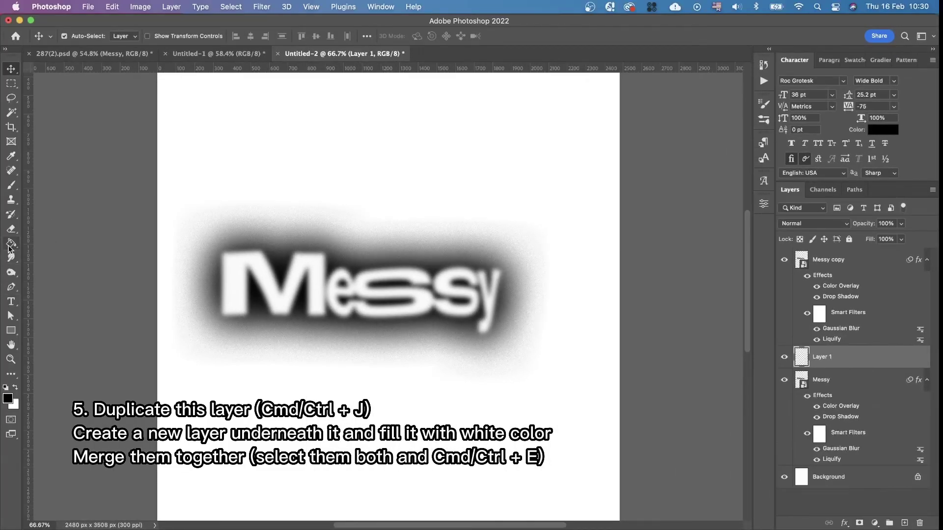
- Fill the new layer white and merge it with Messy copy
click(10, 246)
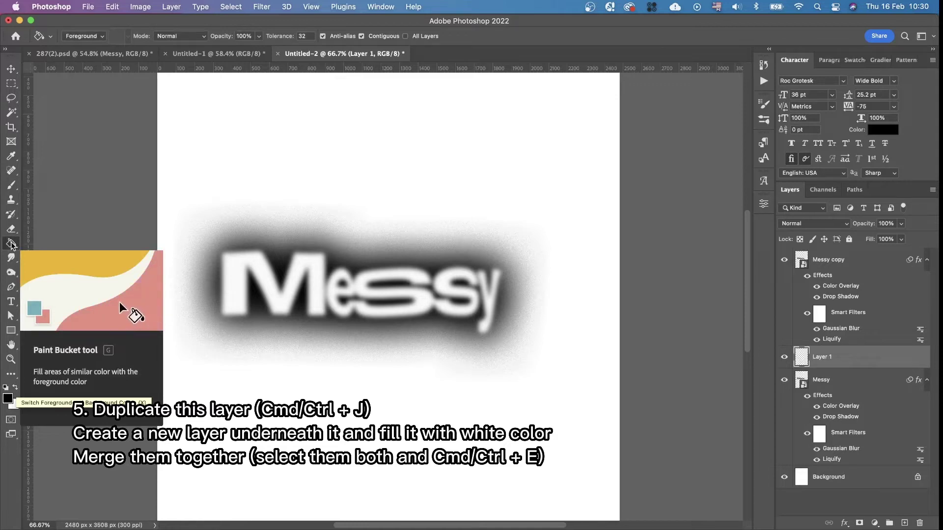
key(x)
click(351, 405)
click(11, 69)
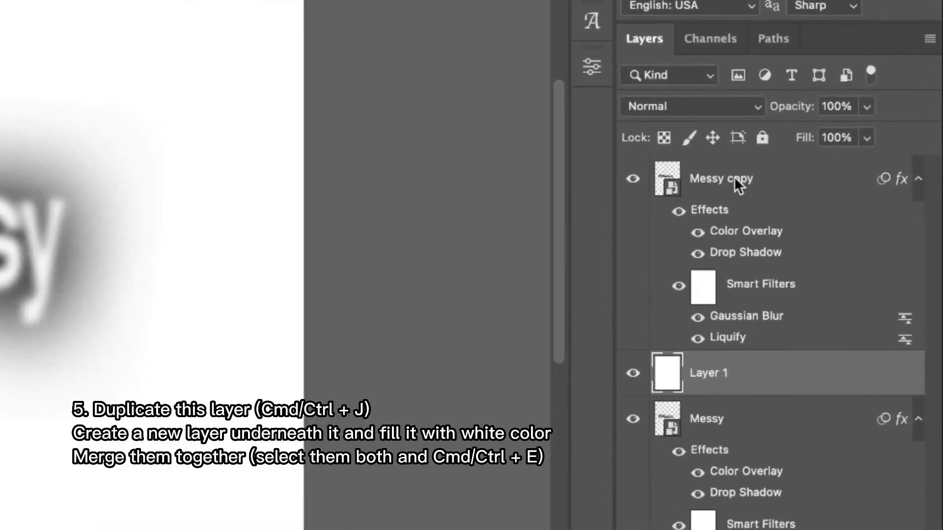
shift+click(835, 258)
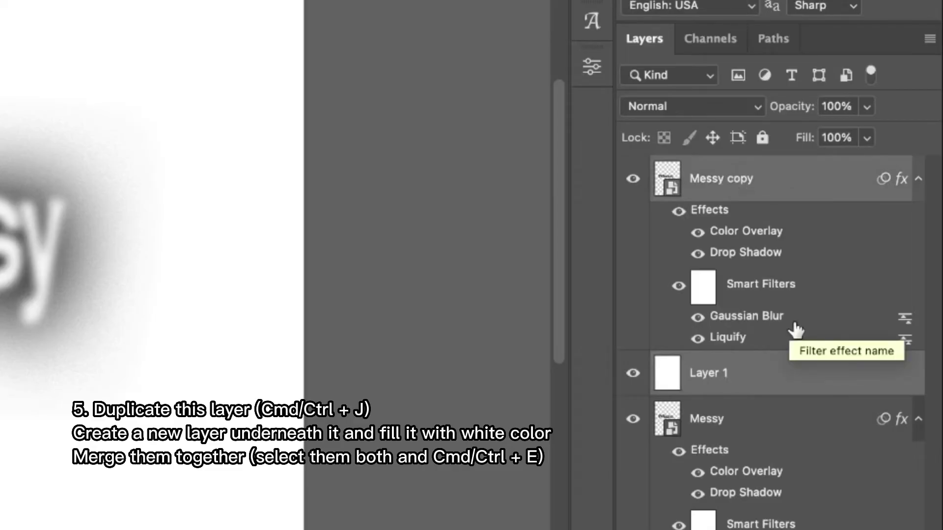
key(ctrl+e)
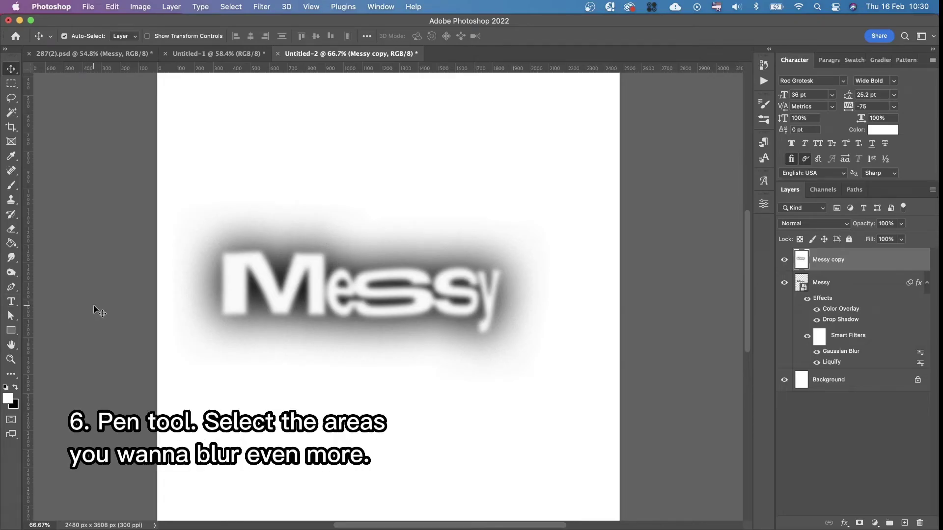
- Draw pen paths around the letter M and around the middle letters
click(11, 286)
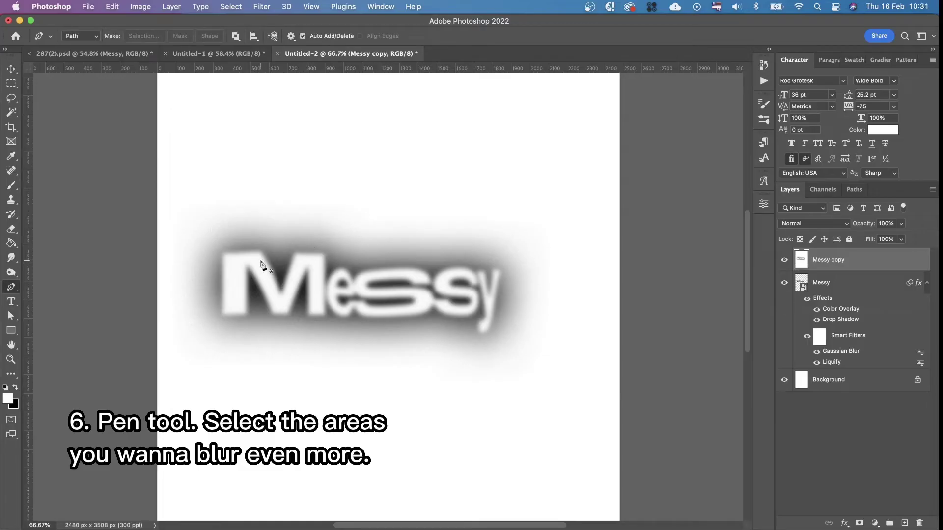
click(271, 309)
click(173, 377)
click(246, 229)
click(351, 240)
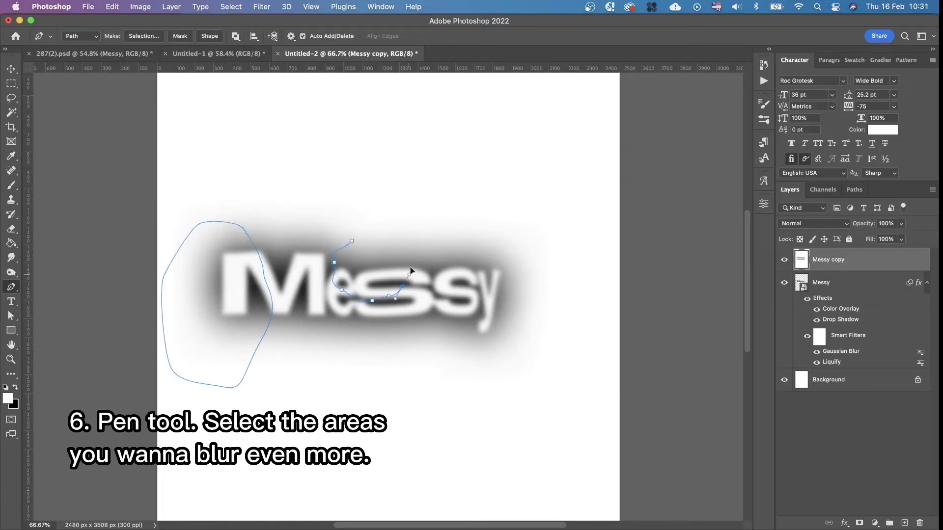
click(404, 255)
click(351, 240)
- Draw a closed path outlining the patch below the letter y
click(469, 311)
click(493, 297)
click(529, 310)
click(528, 346)
click(498, 379)
click(451, 355)
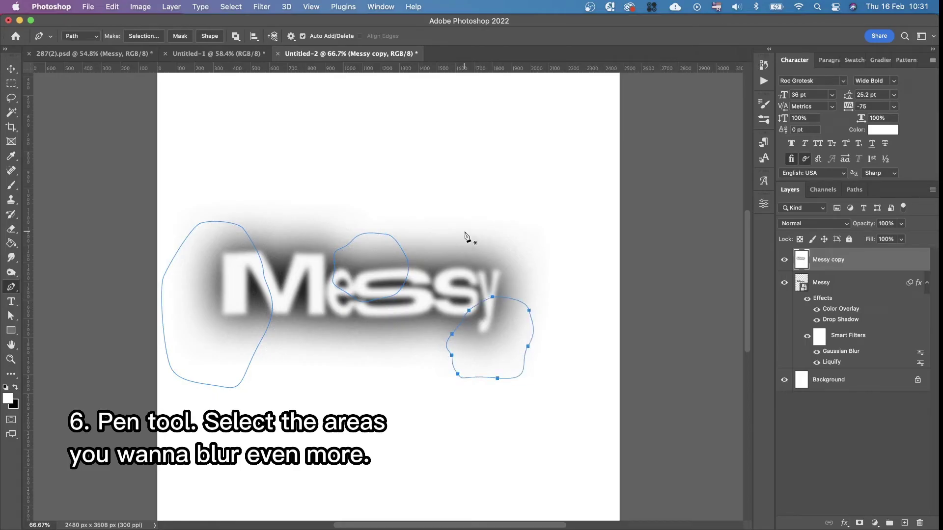
- Convert the three pen paths into a selection with an 80-pixel feather radius
right_click(474, 175)
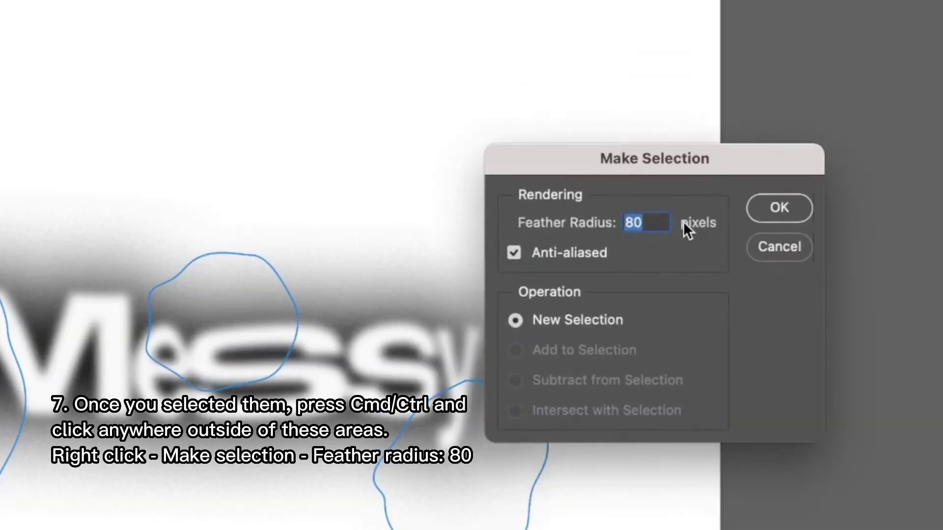
click(770, 209)
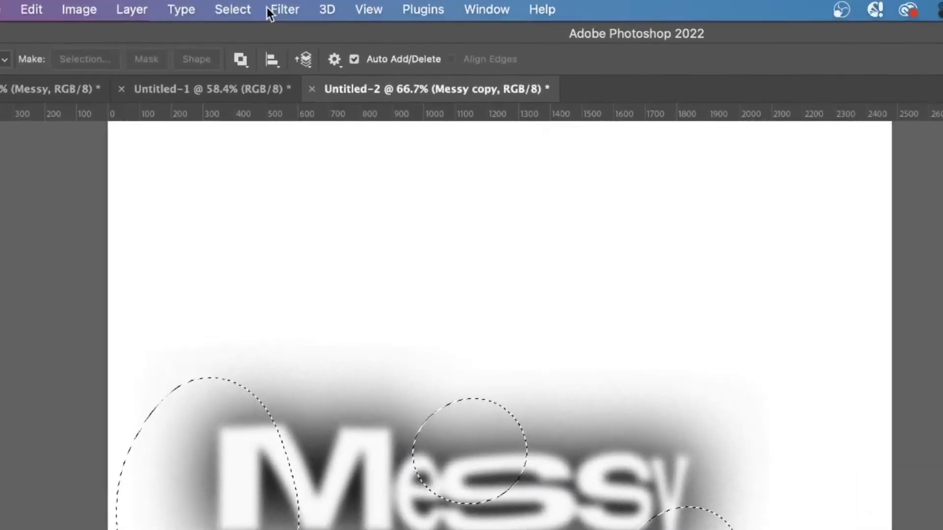
- Apply a 45-pixel Gaussian Blur to the three feathered patches and deselect
click(259, 7)
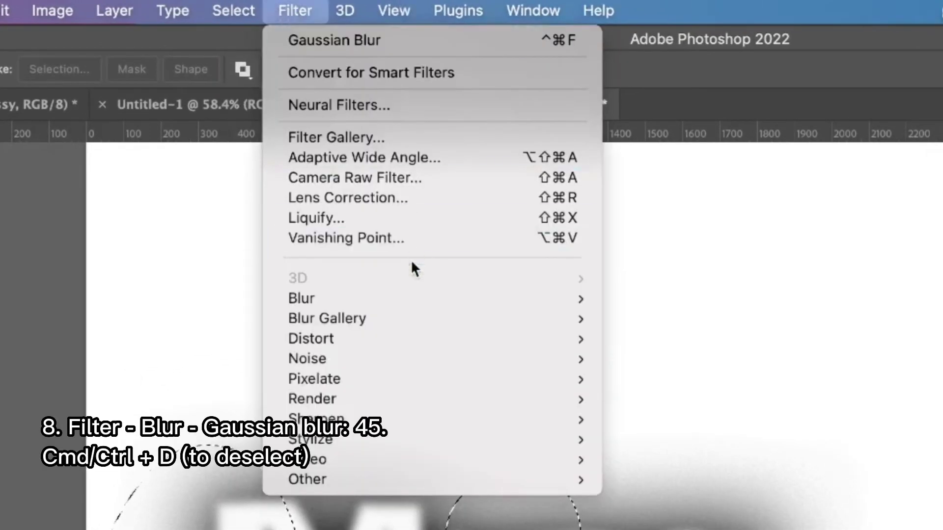
mouse_move(301, 298)
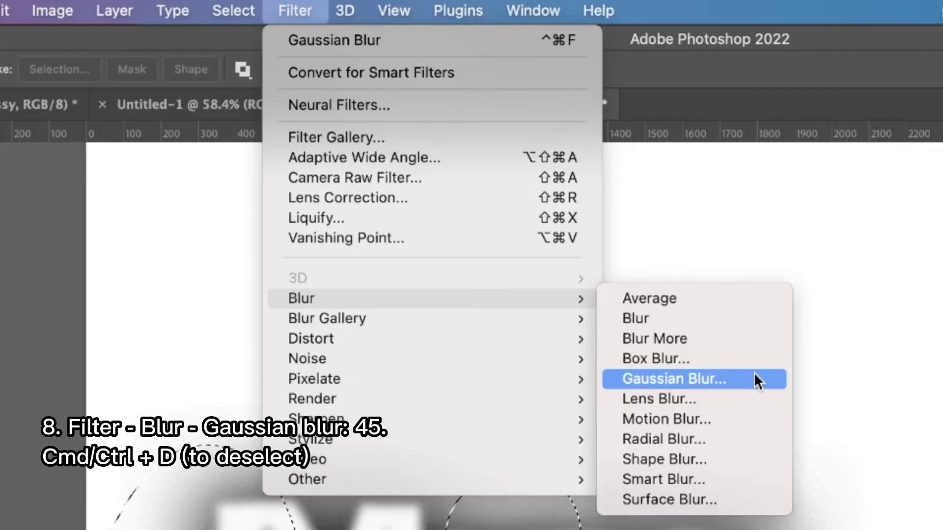
click(755, 380)
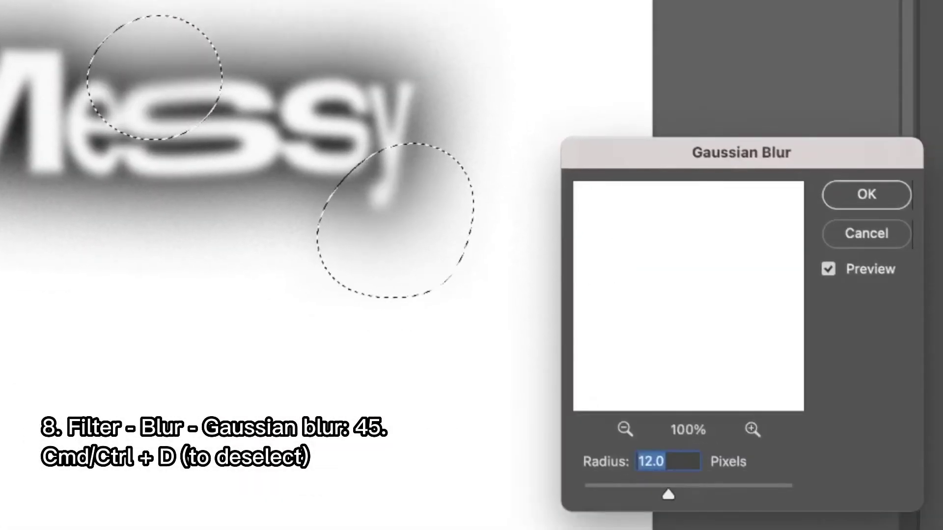
text(45)
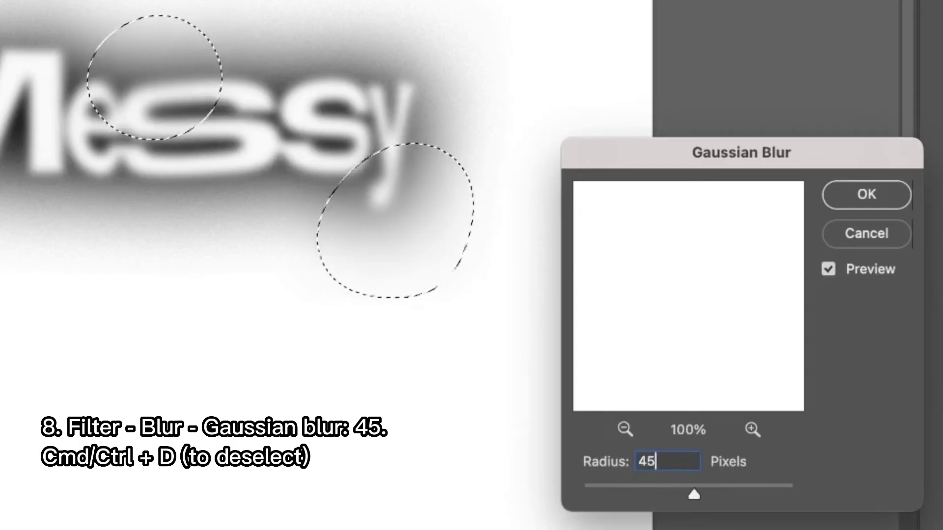
click(870, 193)
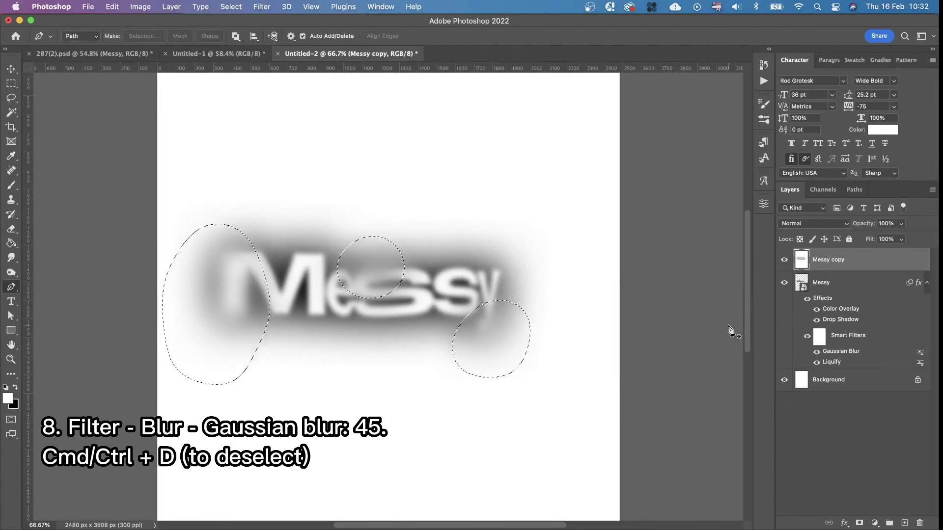
key(ctrl+d)
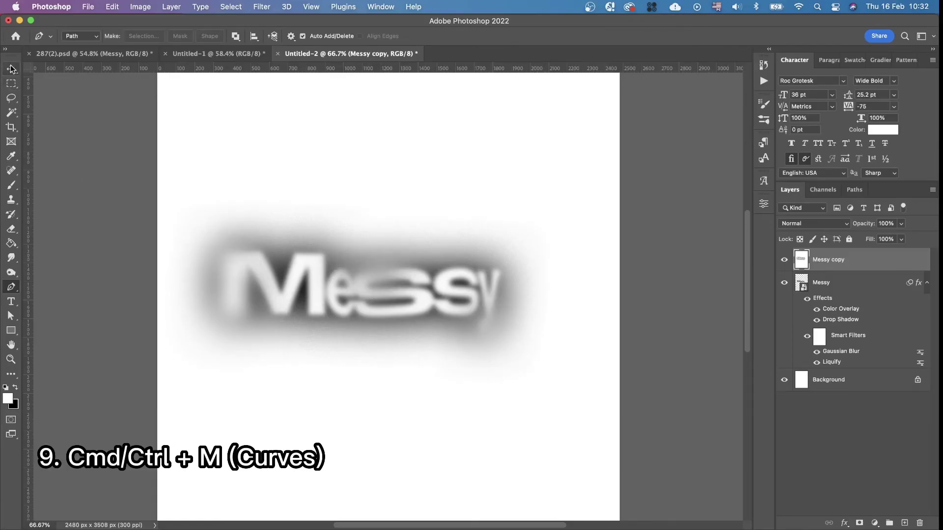
- Apply Curves with the black point moved to input 51 to deepen the halo
key(v)
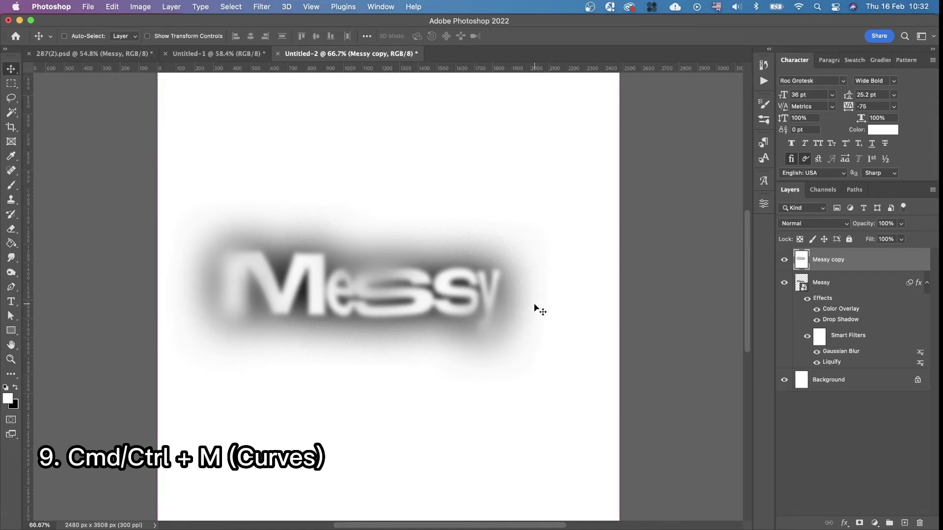
key(ctrl+m)
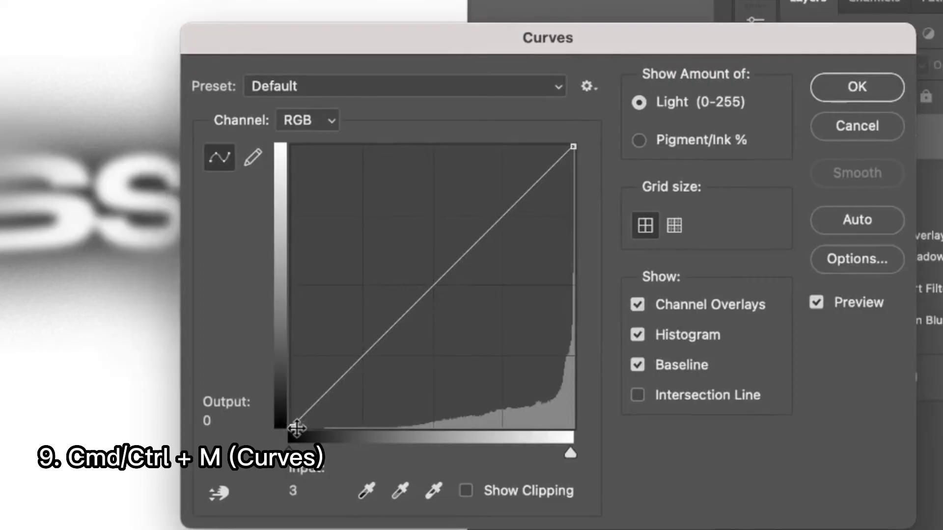
drag(293, 428, 347, 430)
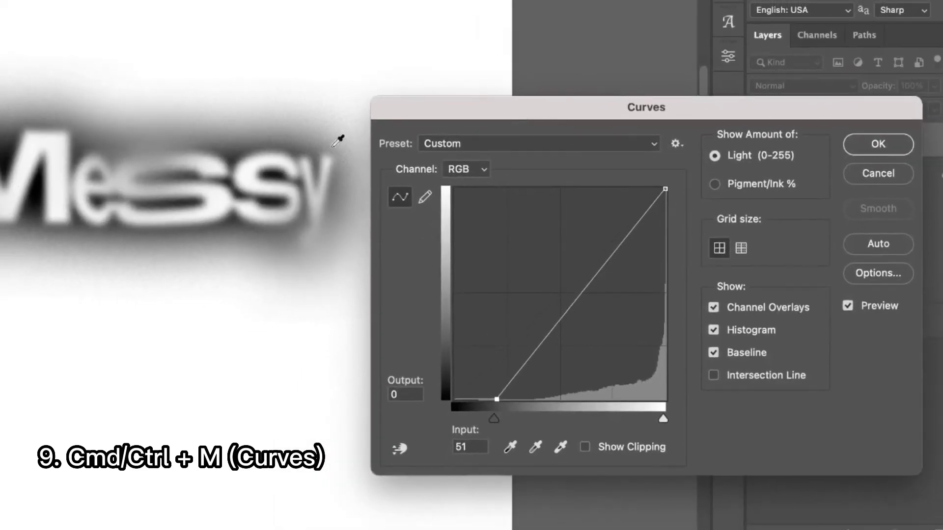
click(905, 146)
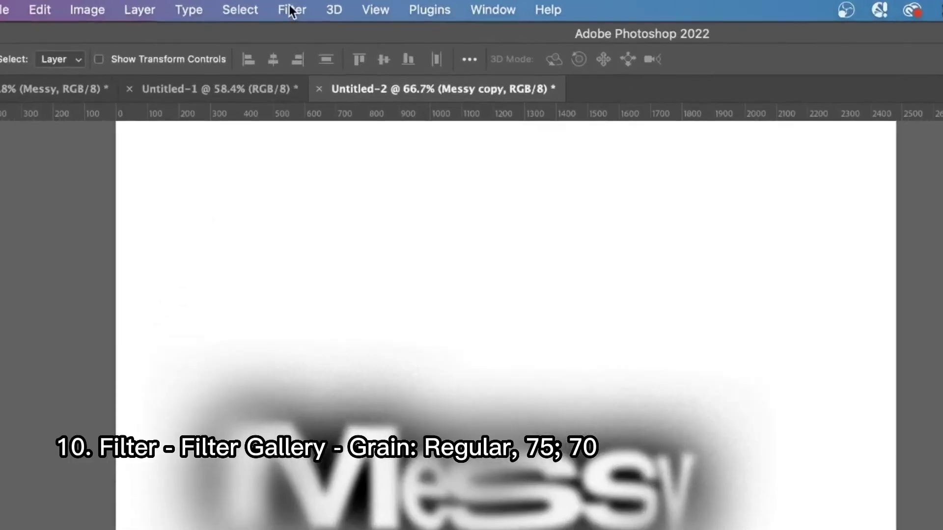
- Add Filter Gallery Grain with Regular type, intensity 75 and contrast 70
click(262, 7)
click(368, 137)
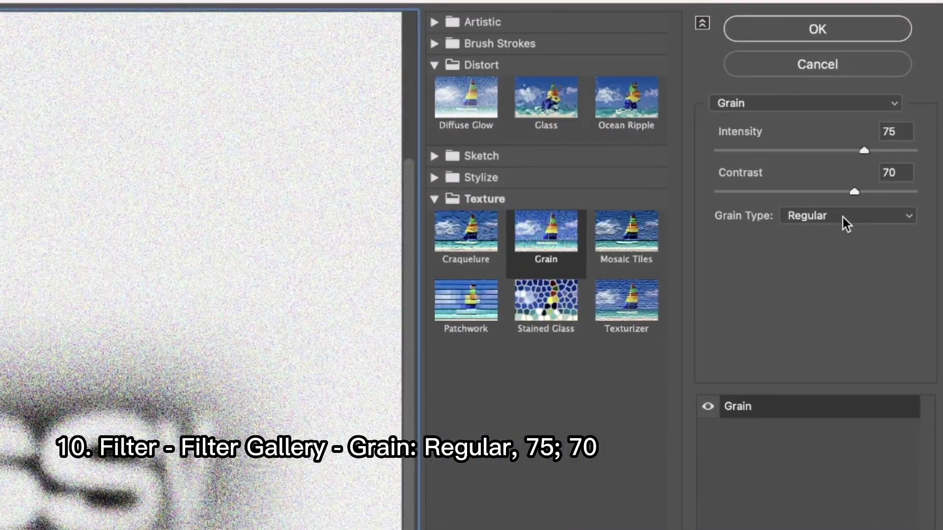
click(843, 217)
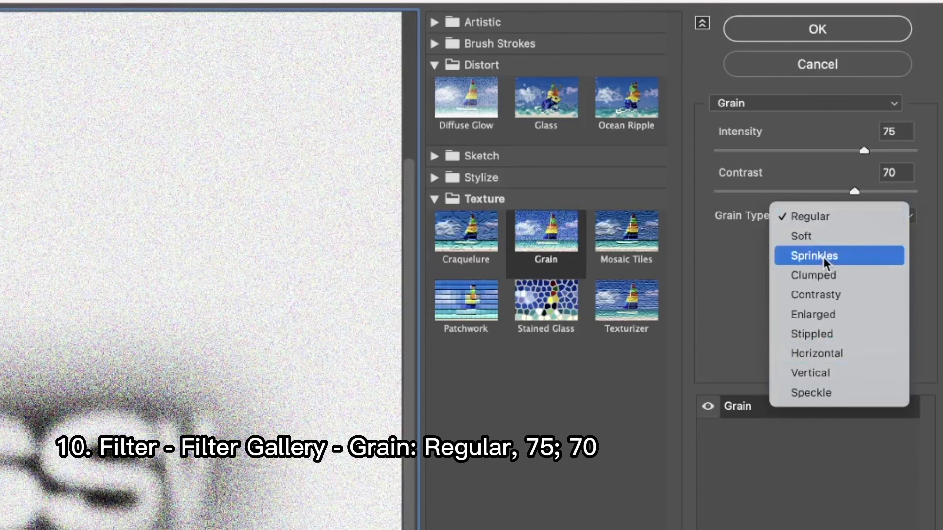
click(819, 236)
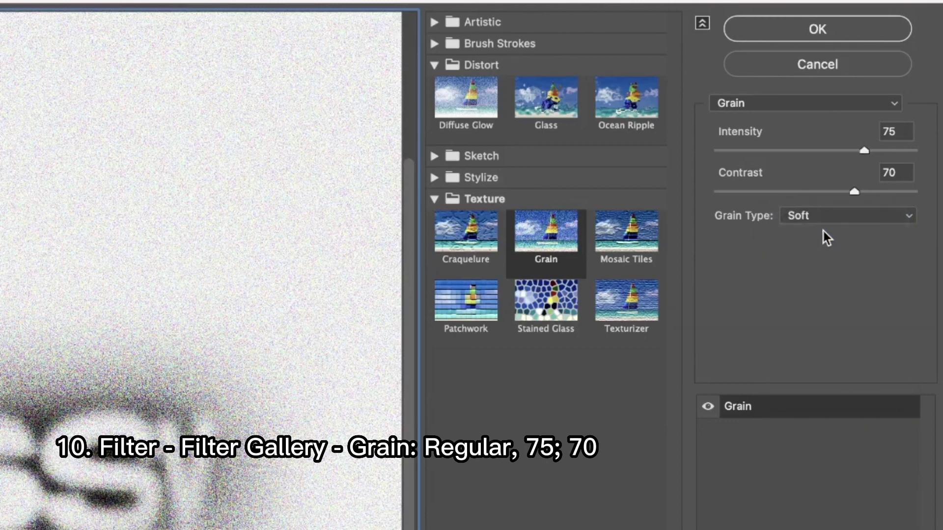
click(825, 228)
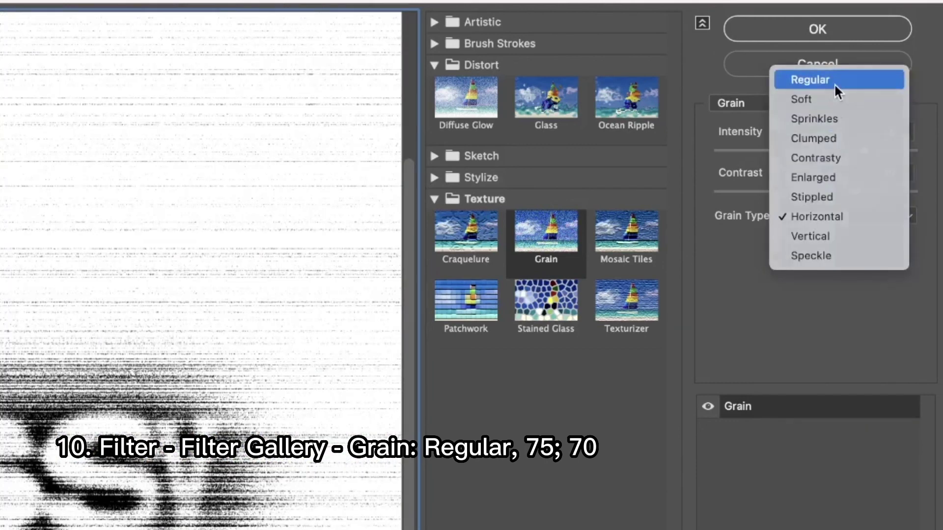
click(835, 85)
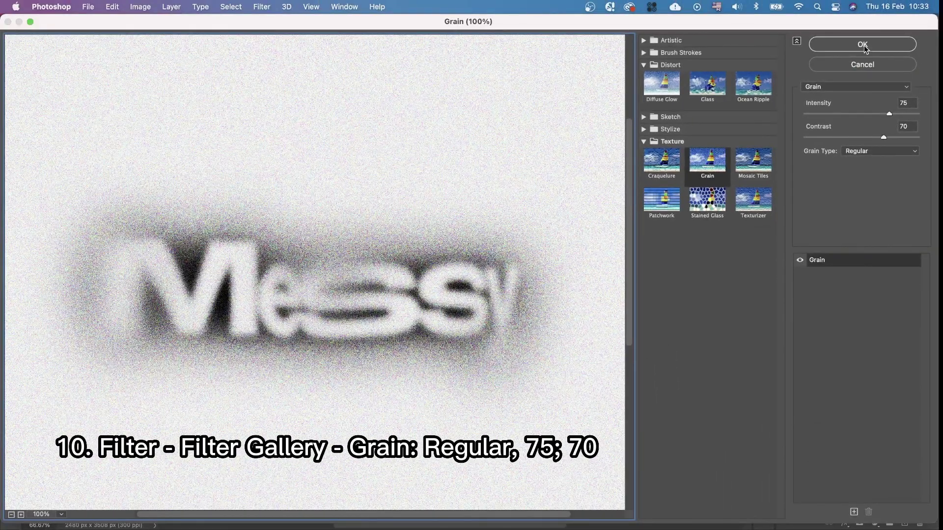
click(863, 45)
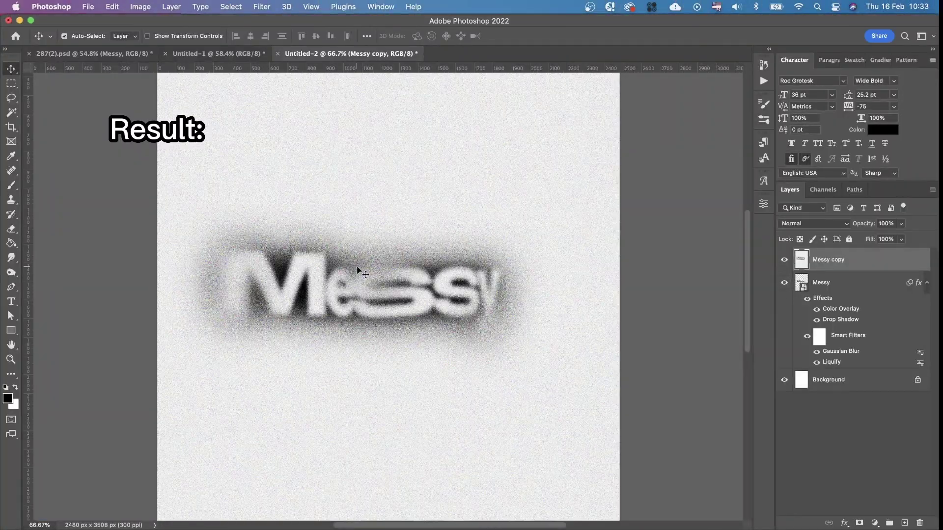
key(super+plus)
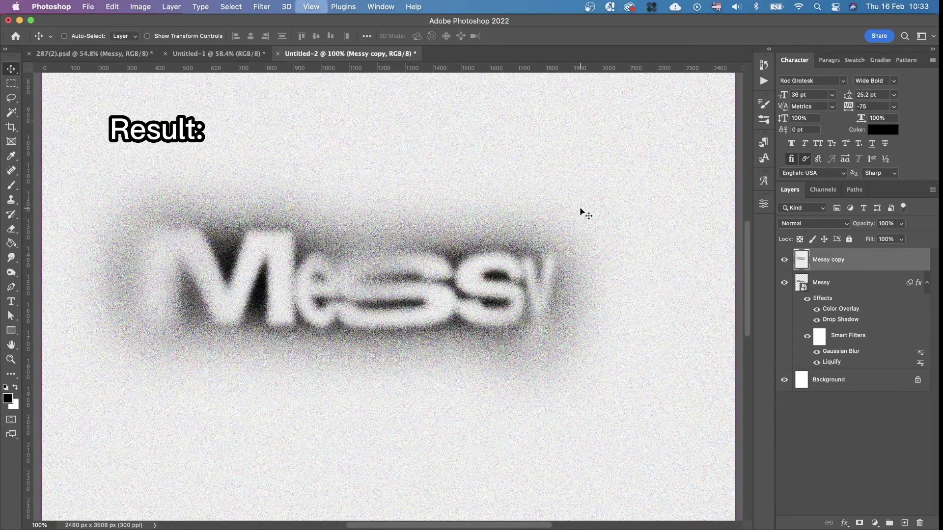
key(super+minus)
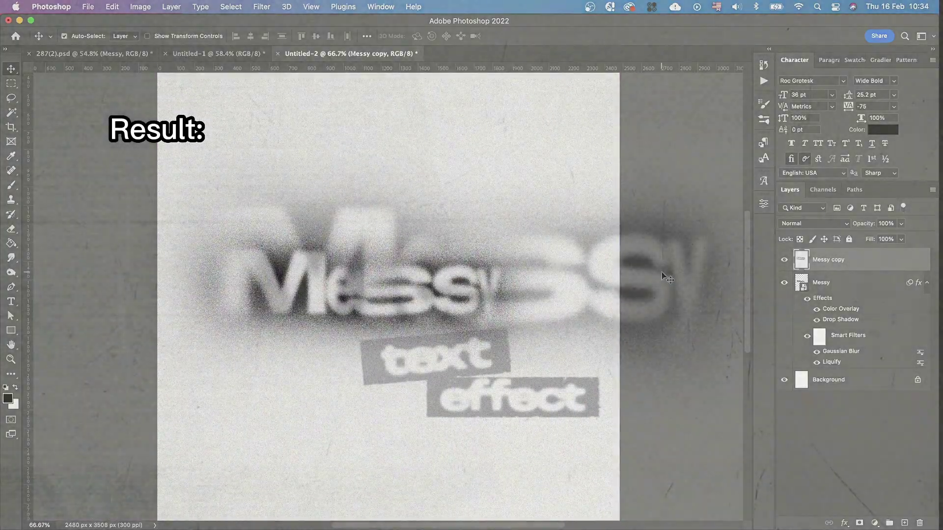